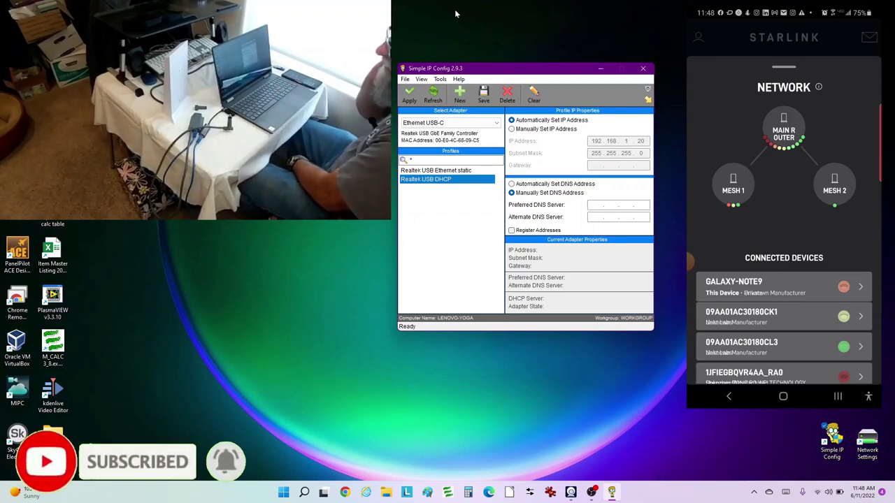
View the Wi-Fi adapter's details, then reselect Ethernet USB-C showing IP 192.168.1.240
left_click(455, 14)
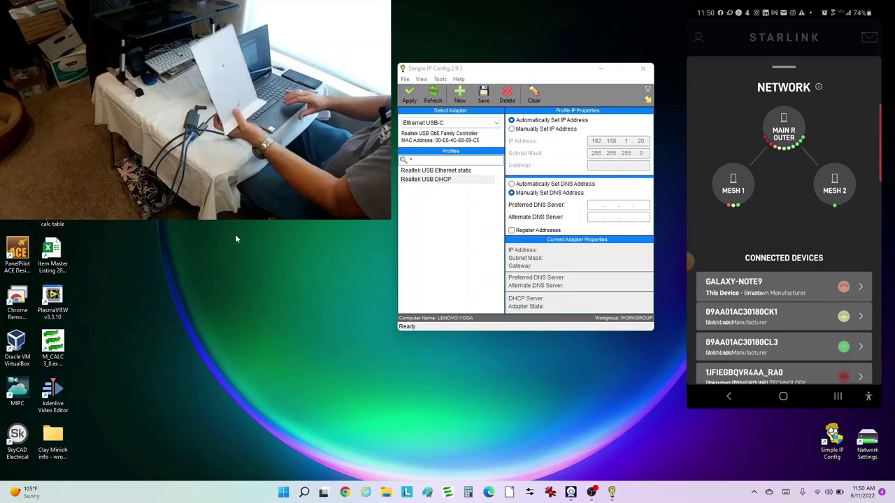
left_click(437, 126)
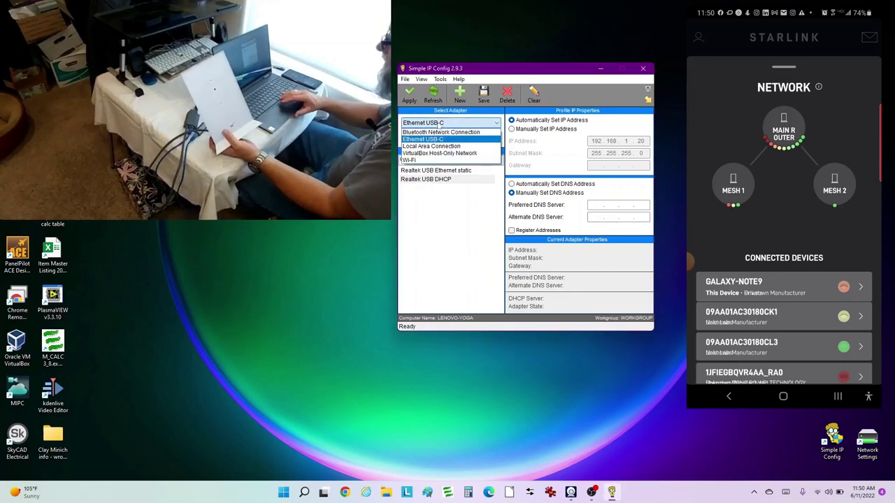
left_click(420, 160)
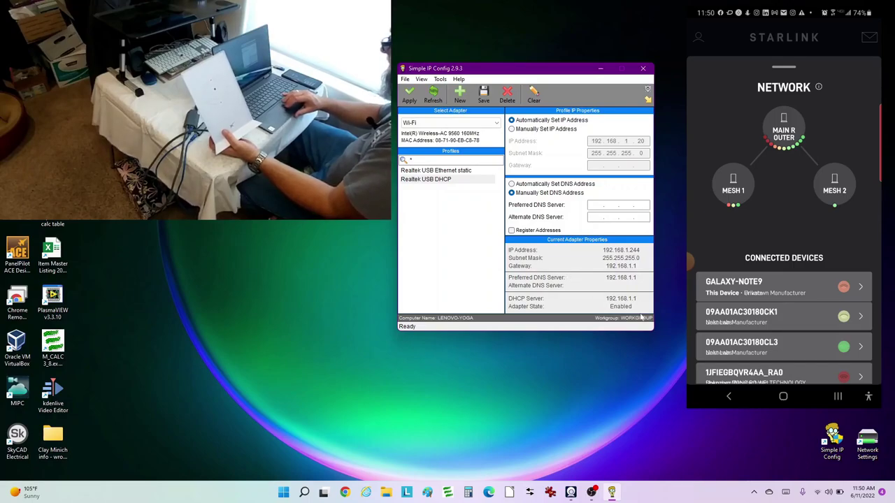
left_click(453, 123)
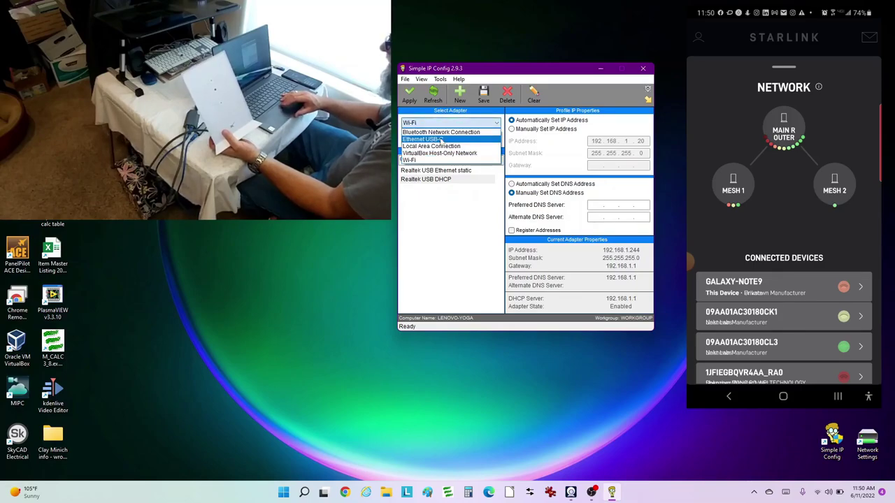
left_click(441, 139)
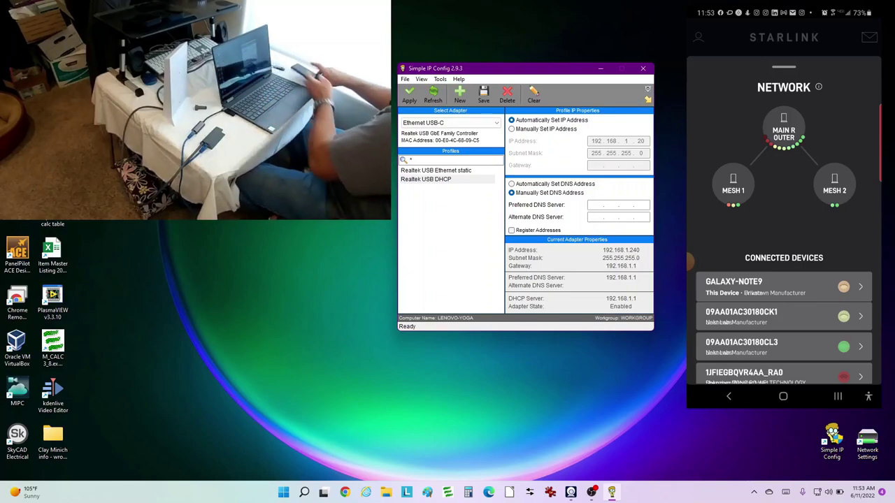
Bring up Chrome and load the Starlink address 192.168.100.1
left_click(345, 492)
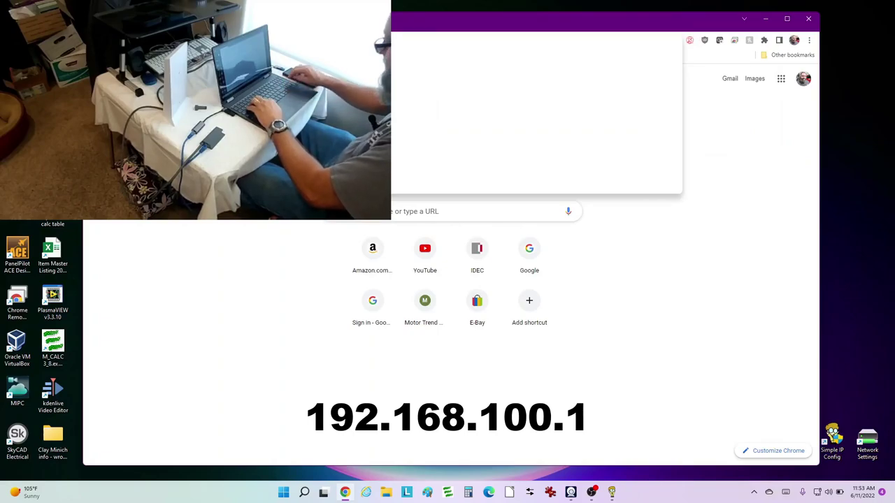
type("19")
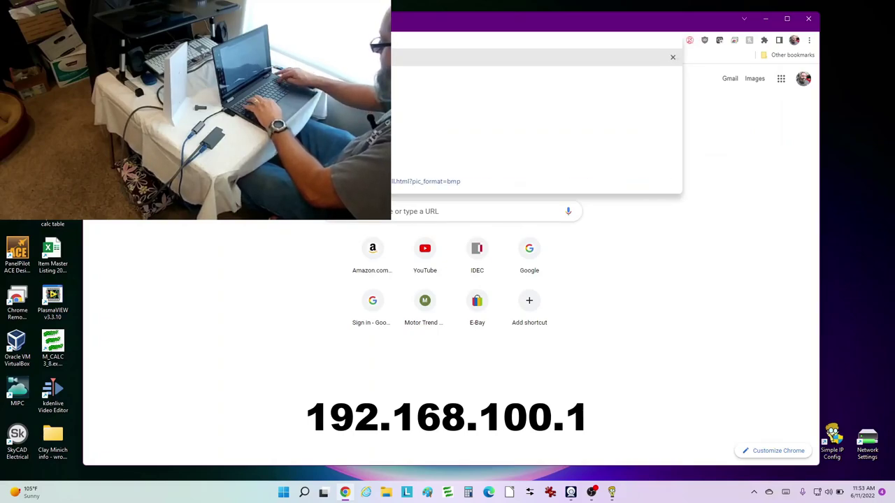
type("2")
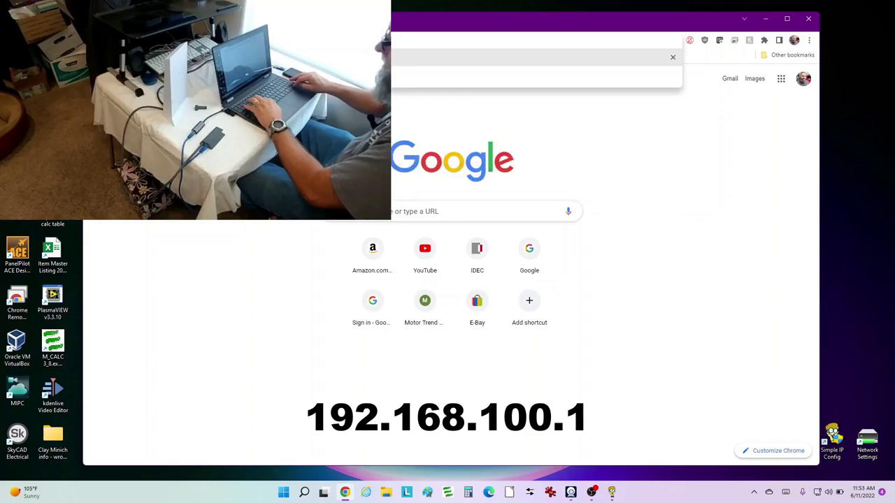
key("Return")
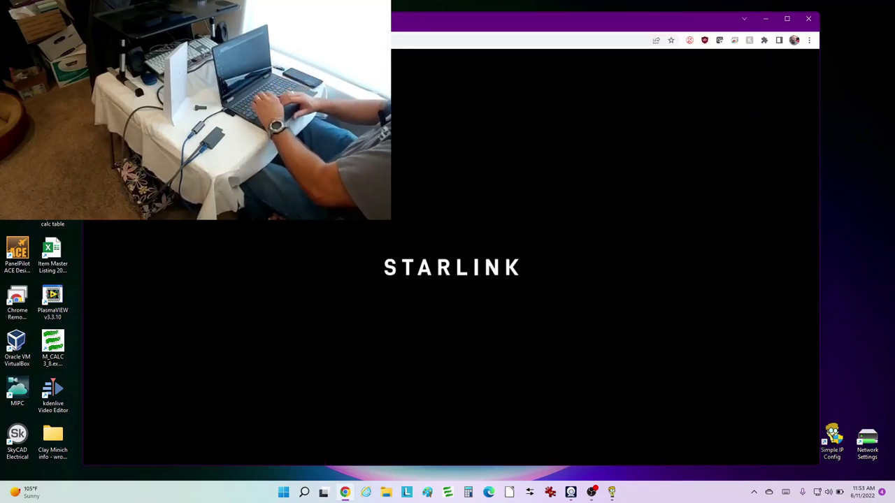
Dock Chrome on the right half and open LENOVO-YOGA's details from the Network connected-devices list
left_click_drag(423, 21, 892, 210)
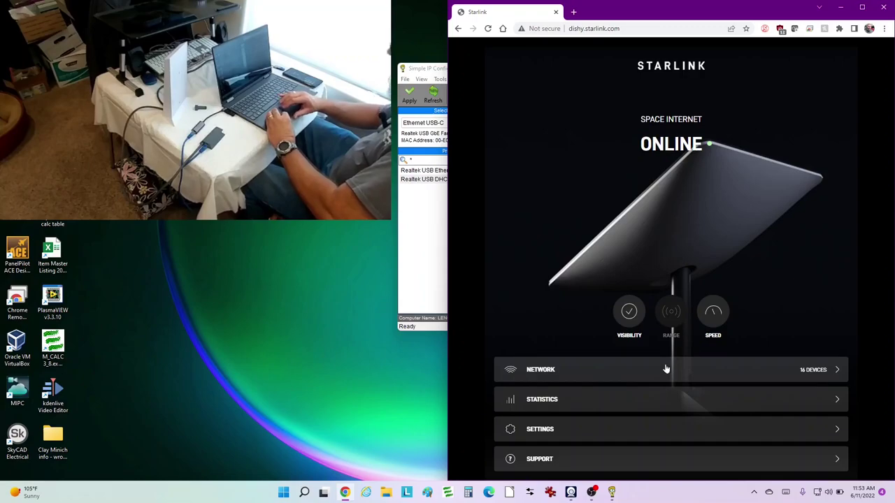
left_click(627, 372)
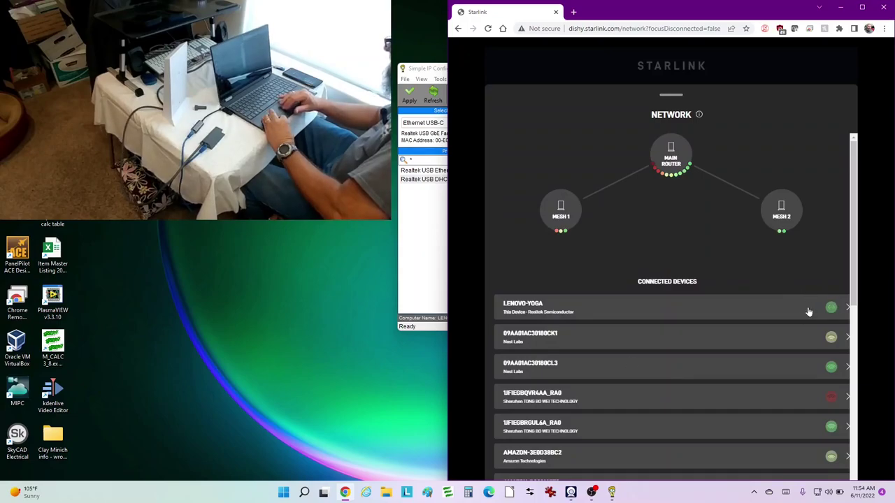
left_click_drag(447, 307, 391, 308)
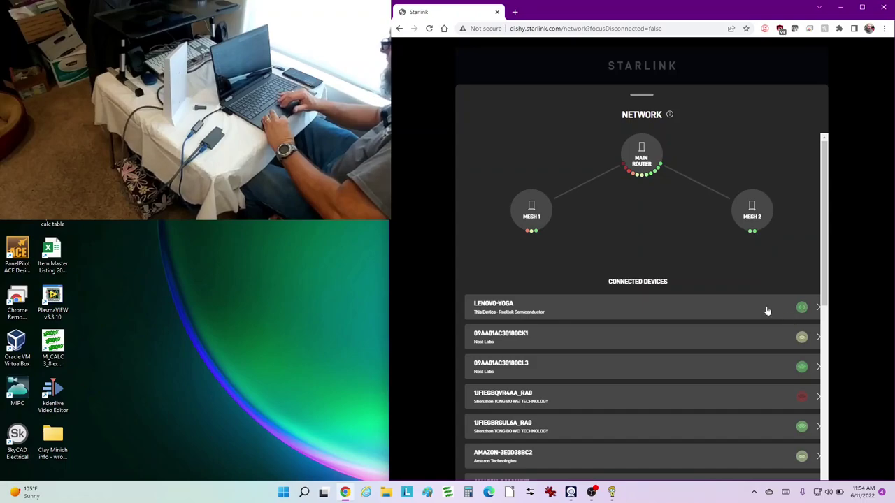
left_click(766, 311)
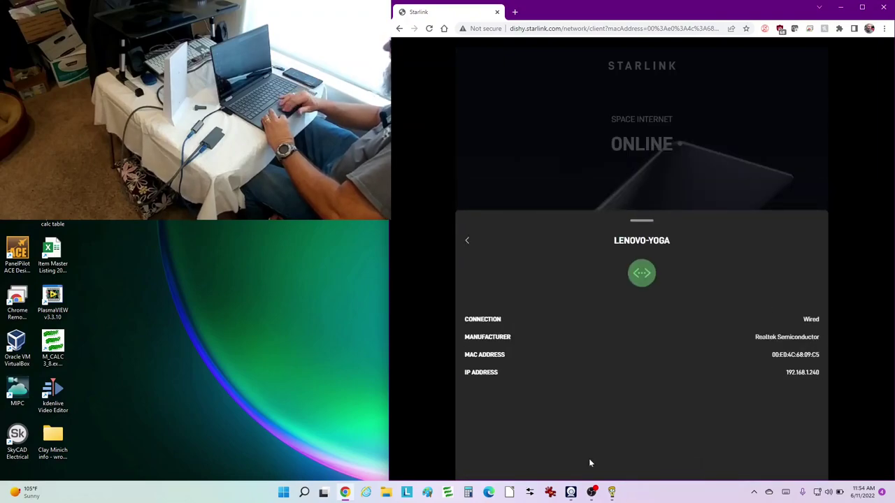
Confirm Simple IP Config's IP ends in 240, then return Chrome to the connected-devices overview
left_click(613, 493)
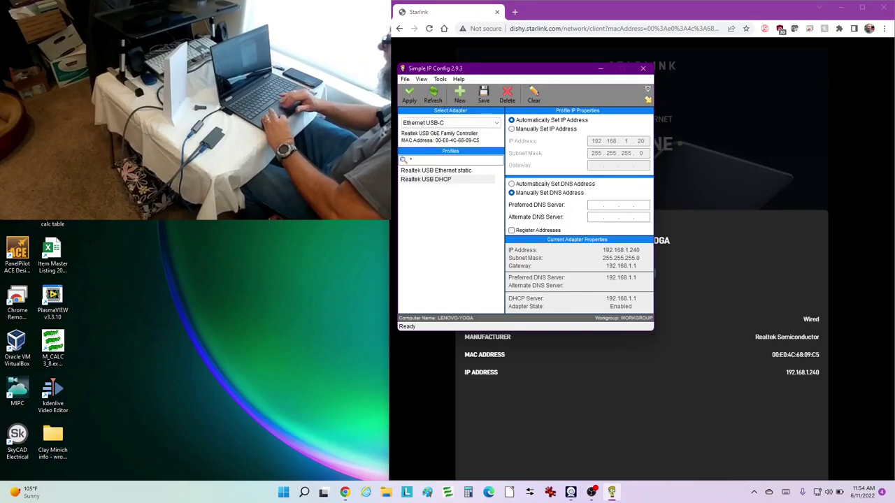
double_click(633, 249)
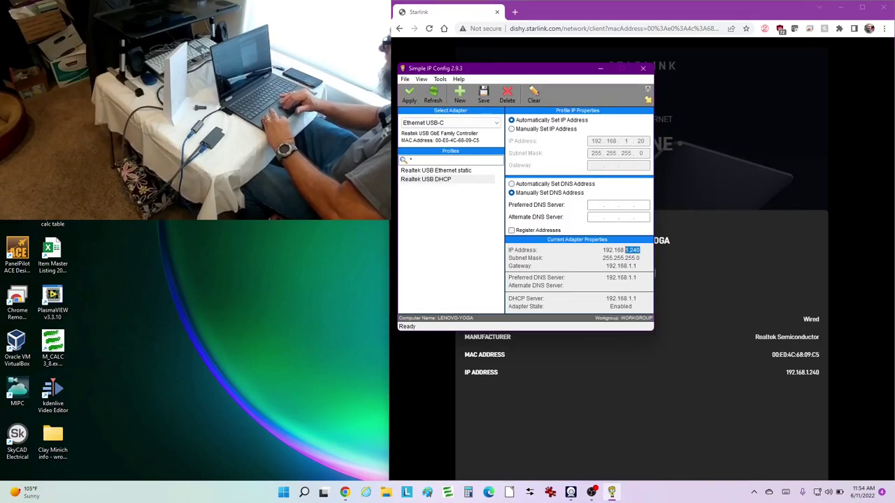
left_click(643, 13)
left_click(429, 29)
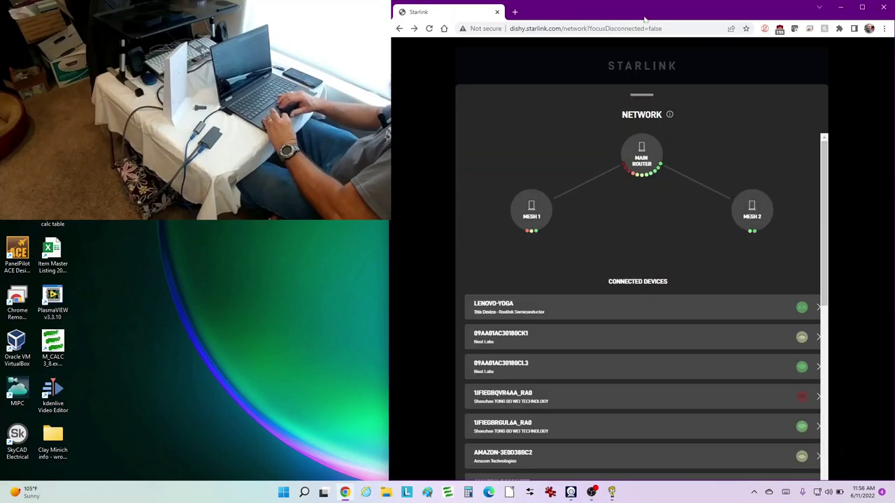